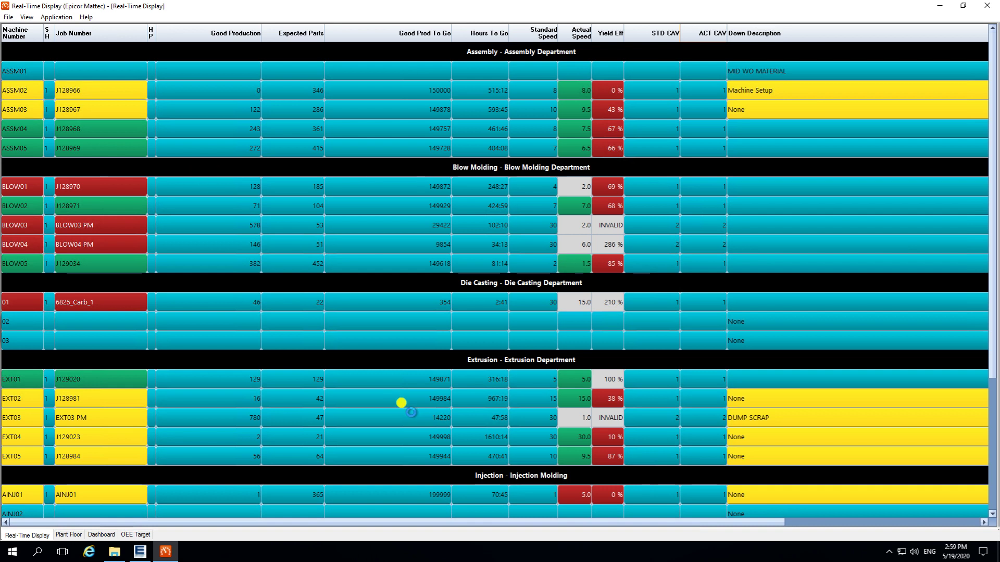
# Leave the department-grouped machine grid for the Plant Floor machine layout.
pyautogui.click(81, 535)
# Show the Plant Floor layout of blow molding, assembly, injection and extrusion machines color-coded by status.
pyautogui.click(12, 17)
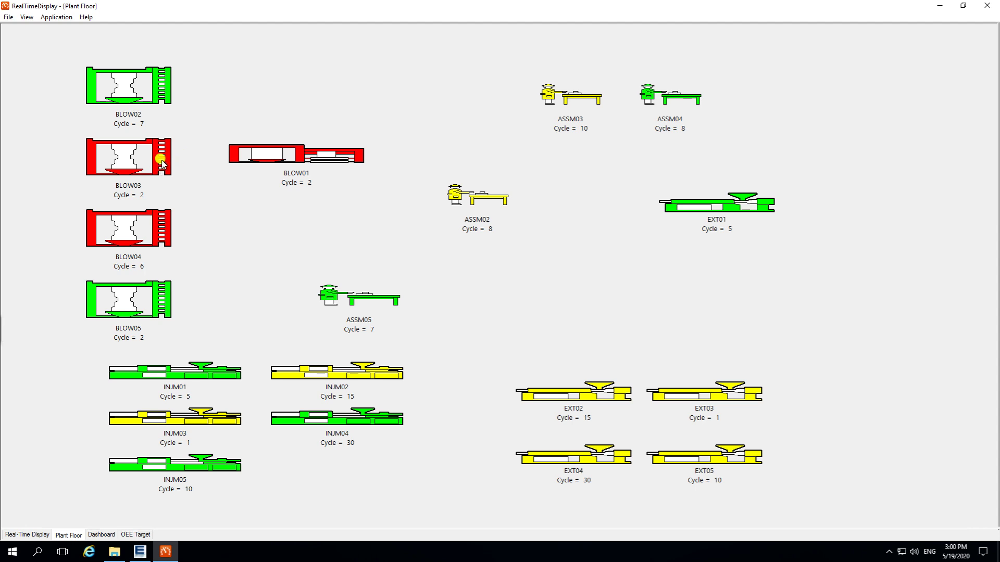
pyautogui.doubleClick(161, 164)
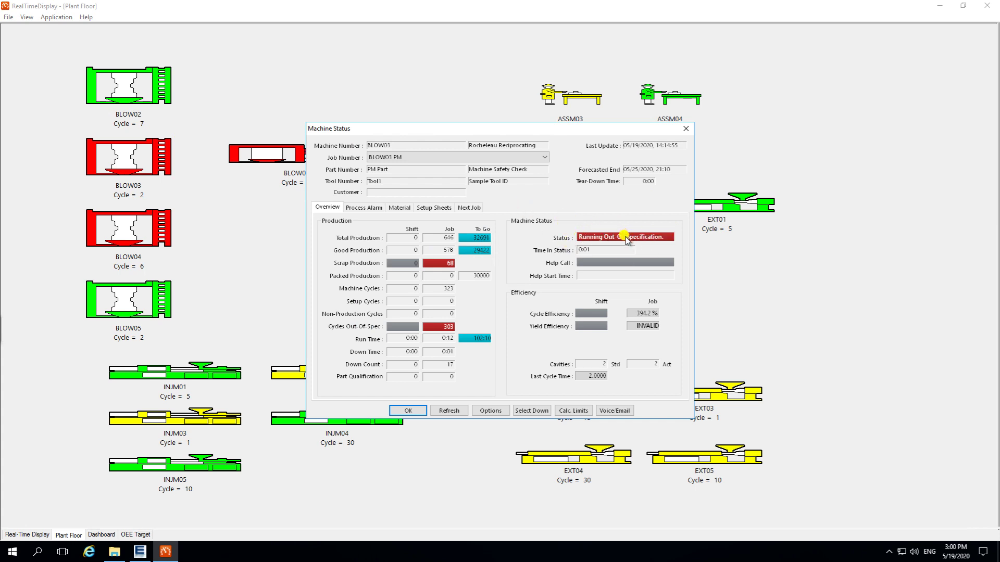
pyautogui.click(371, 208)
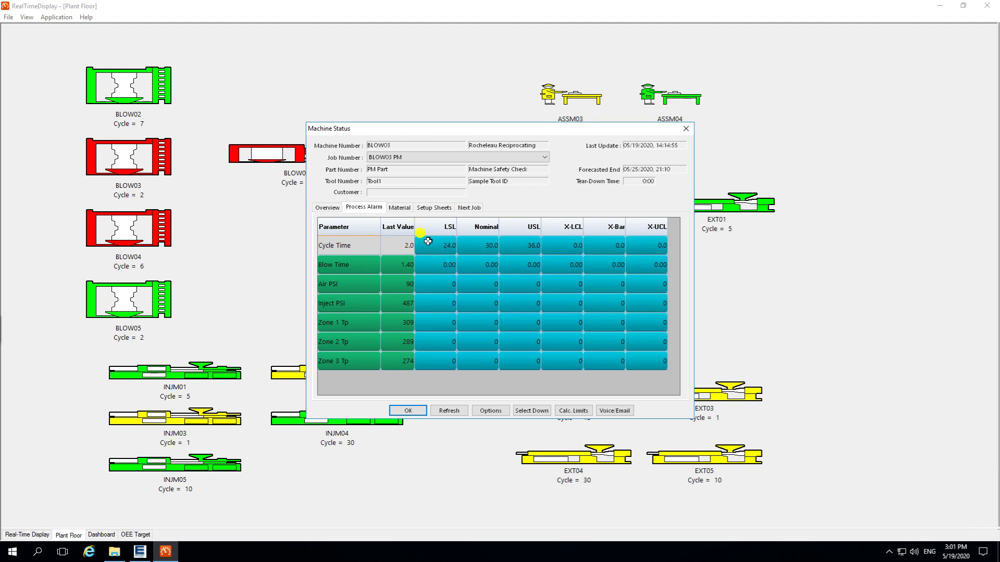
pyautogui.click(685, 129)
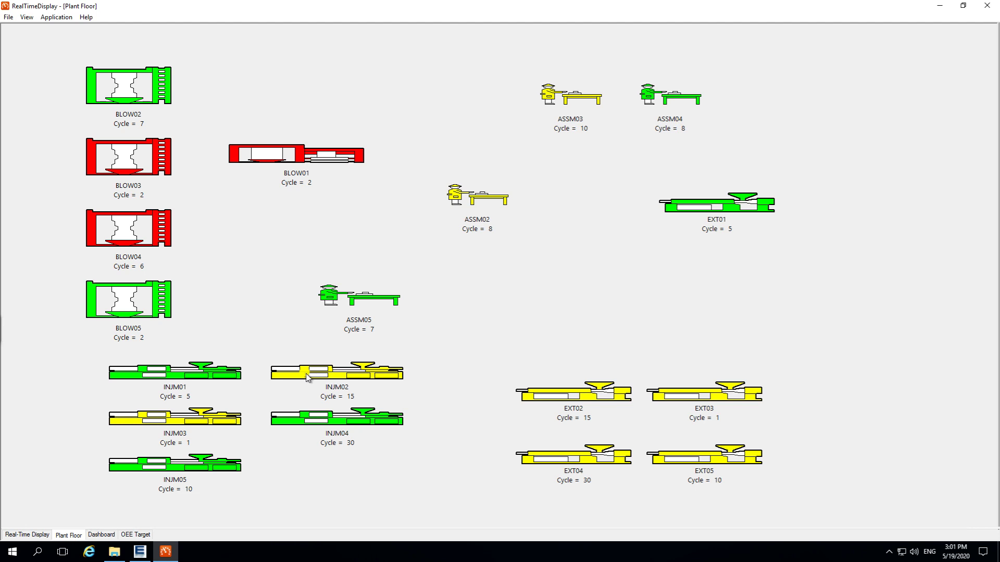
pyautogui.doubleClick(307, 375)
pyautogui.click(437, 207)
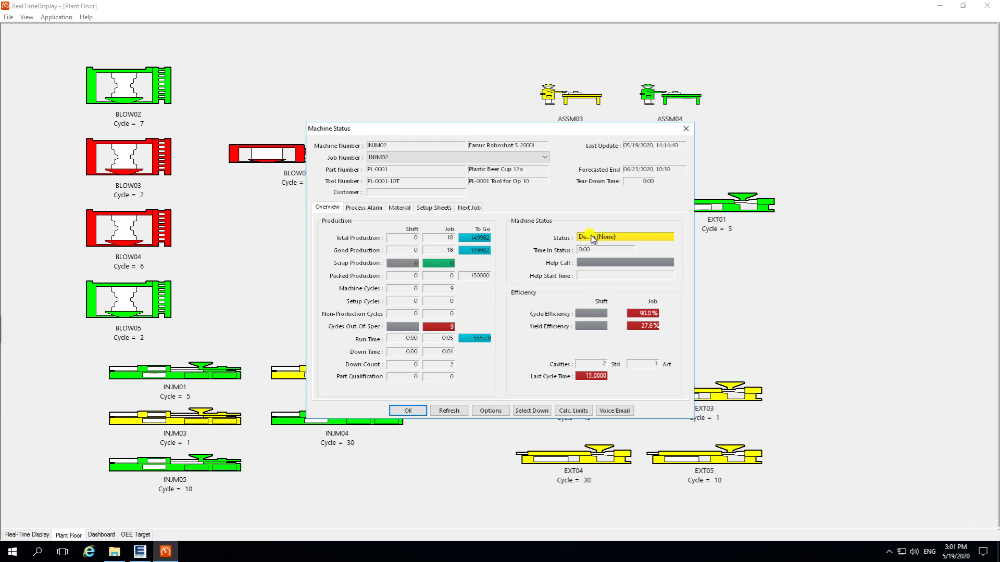
pyautogui.click(404, 412)
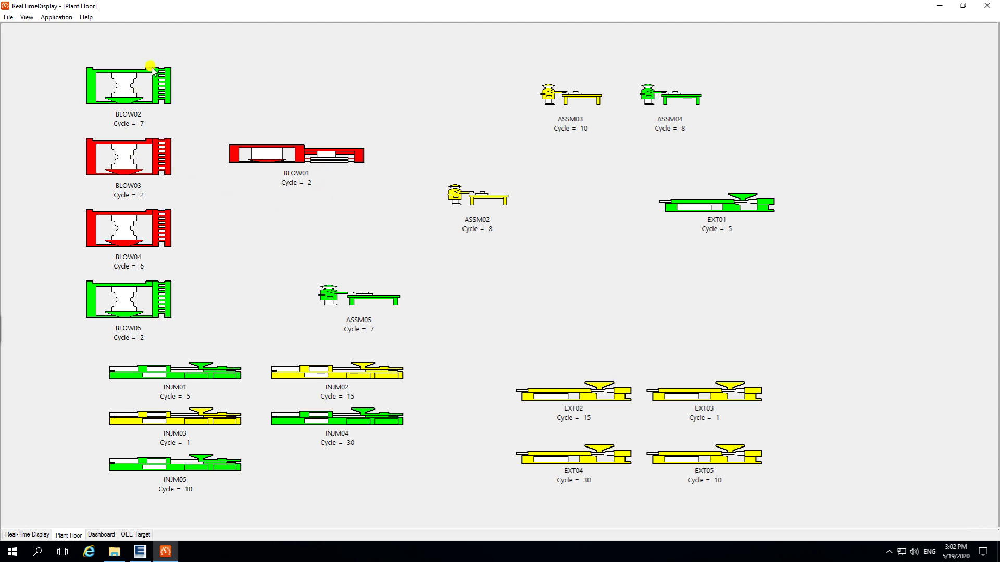
pyautogui.doubleClick(123, 81)
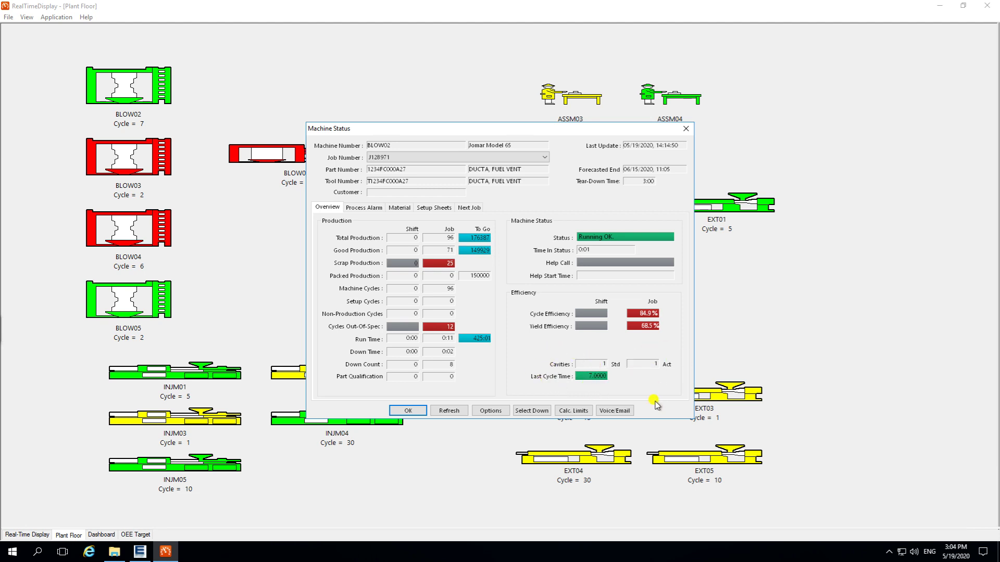
# Show BLOW02's Process Alarm readings: cycle time 7.0 within limits 5.6–8.4, air 96 PSI, inject 497 PSI.
pyautogui.click(366, 208)
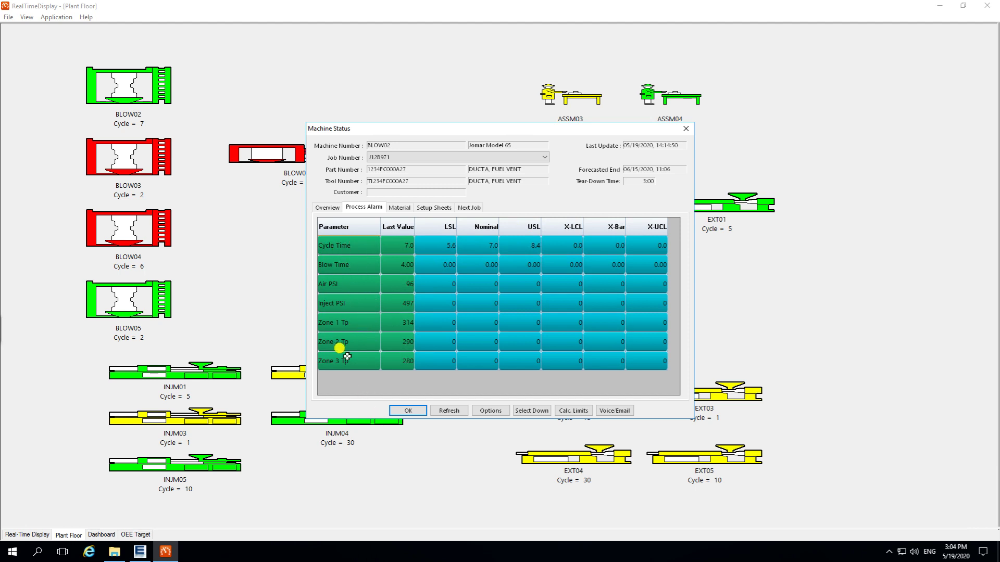
# Inspect BLOW02's material table: stainless steel 3.8, PVC 0.9, 3 LB cardboard box, 1.5 to go.
pyautogui.click(402, 209)
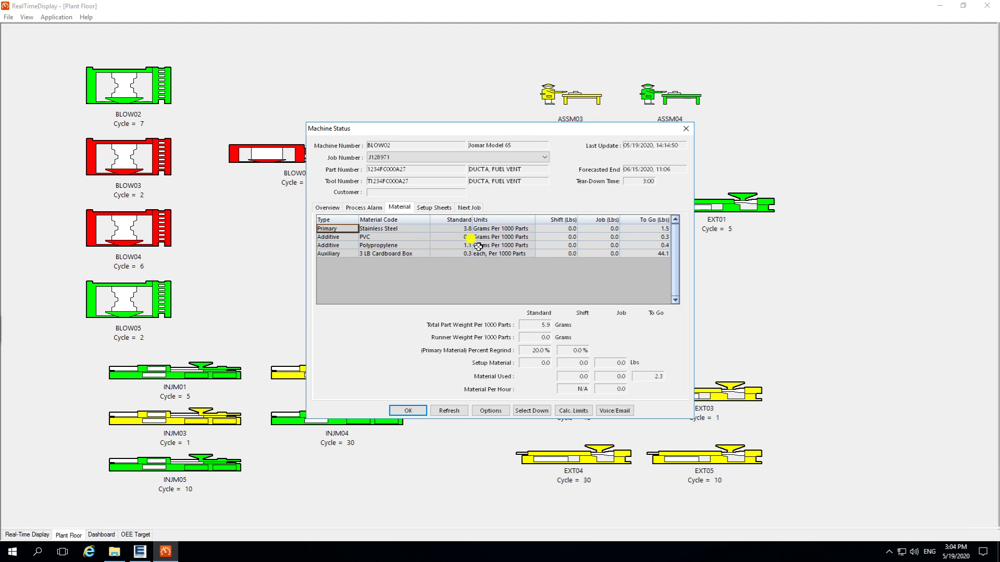
pyautogui.click(455, 229)
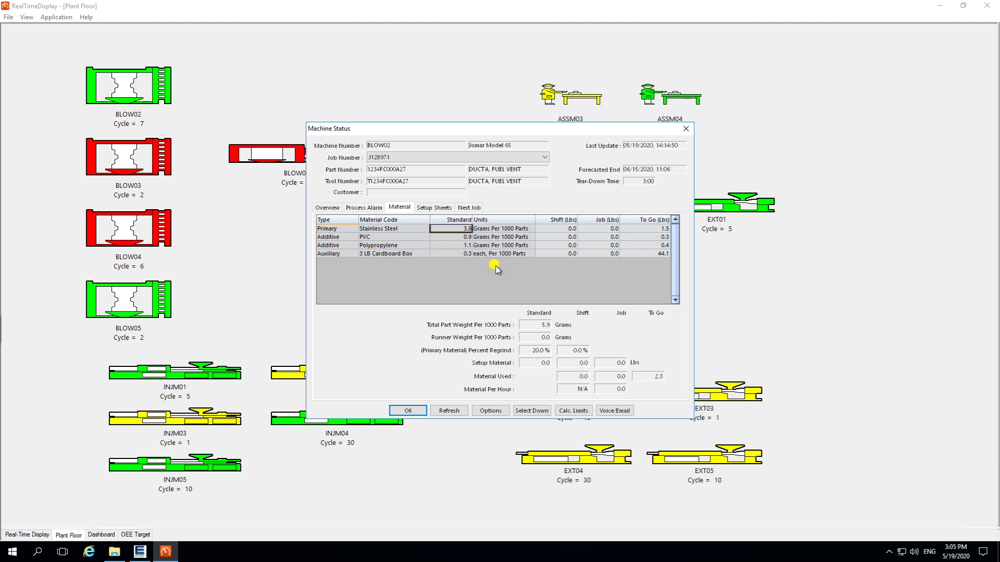
pyautogui.click(452, 237)
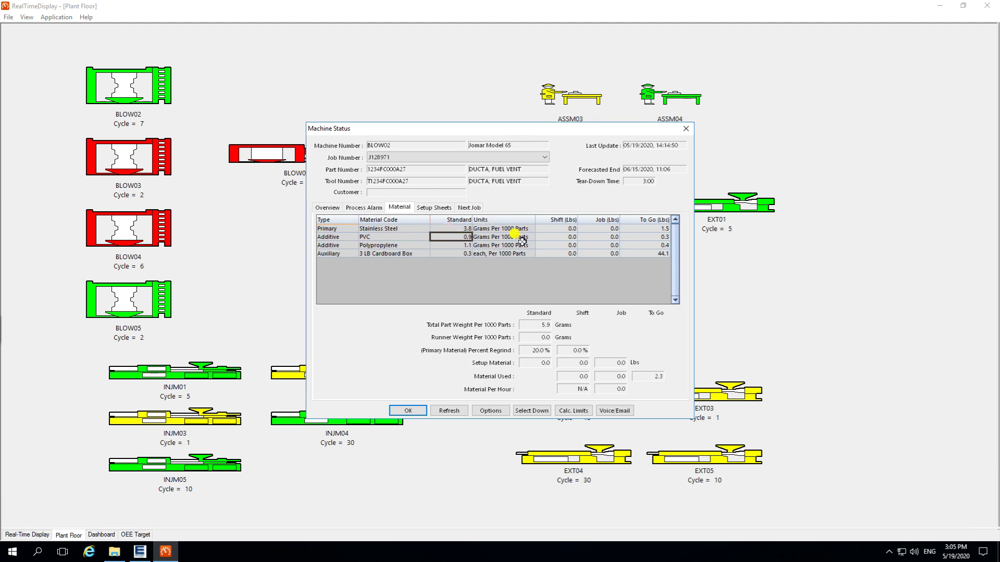
pyautogui.click(405, 253)
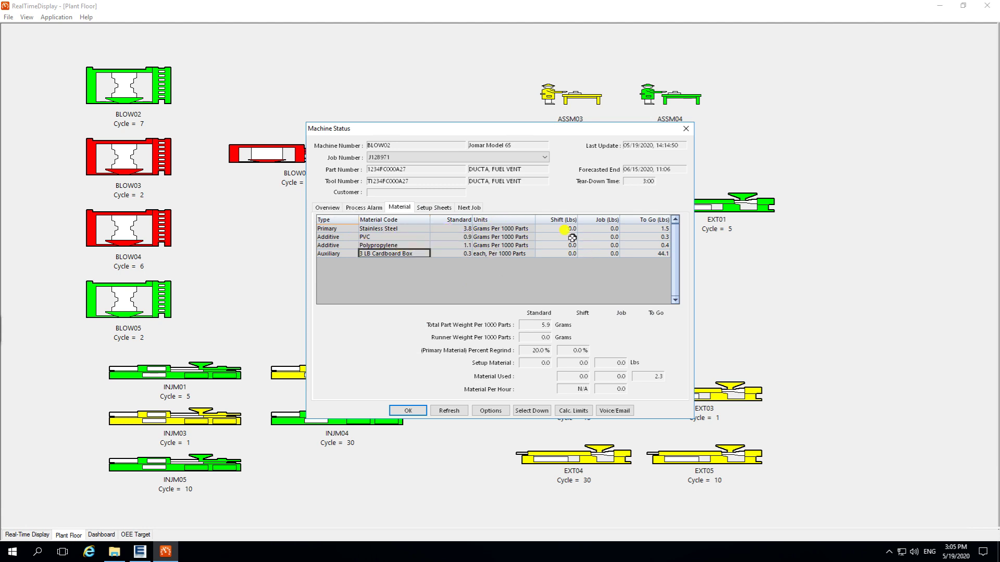
pyautogui.click(644, 229)
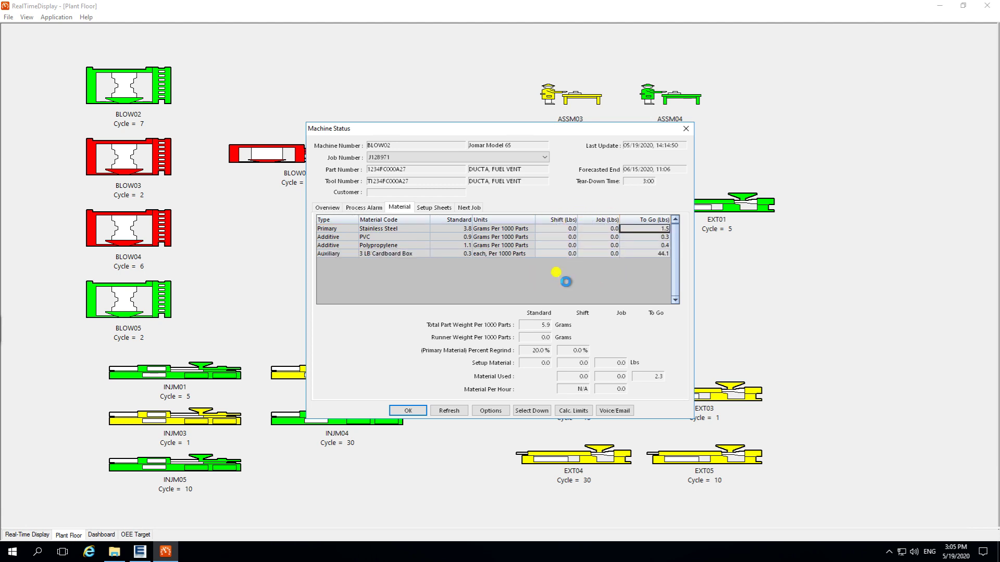
pyautogui.click(443, 209)
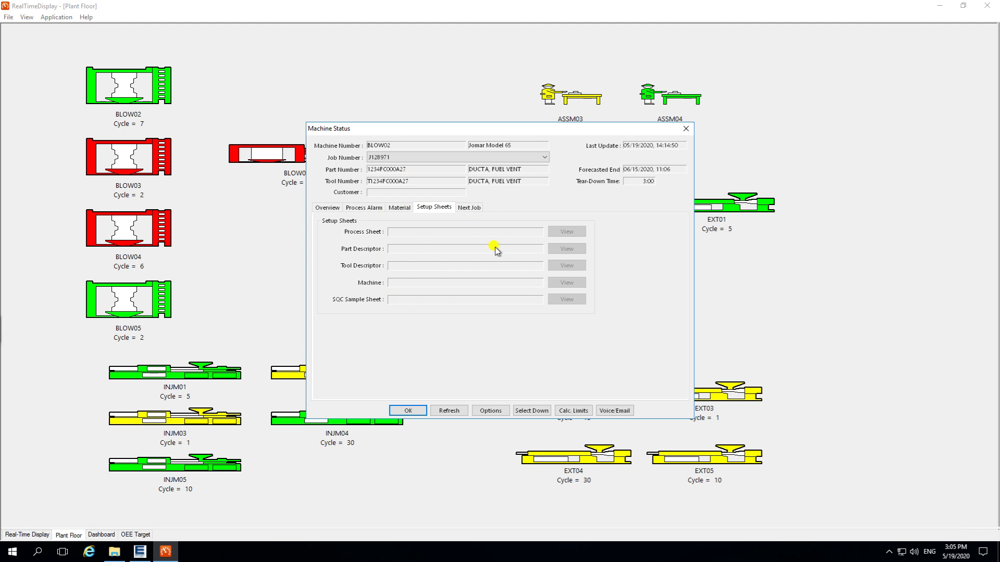
# Browse BLOW02's scheduled next jobs J128991, J129011 and J129131.
pyautogui.click(471, 208)
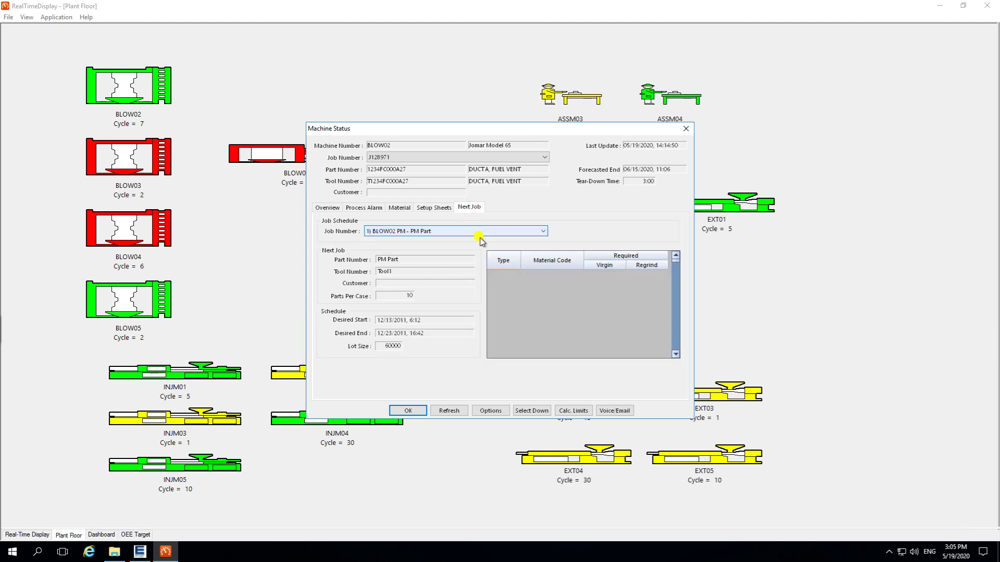
pyautogui.click(440, 232)
pyautogui.click(426, 249)
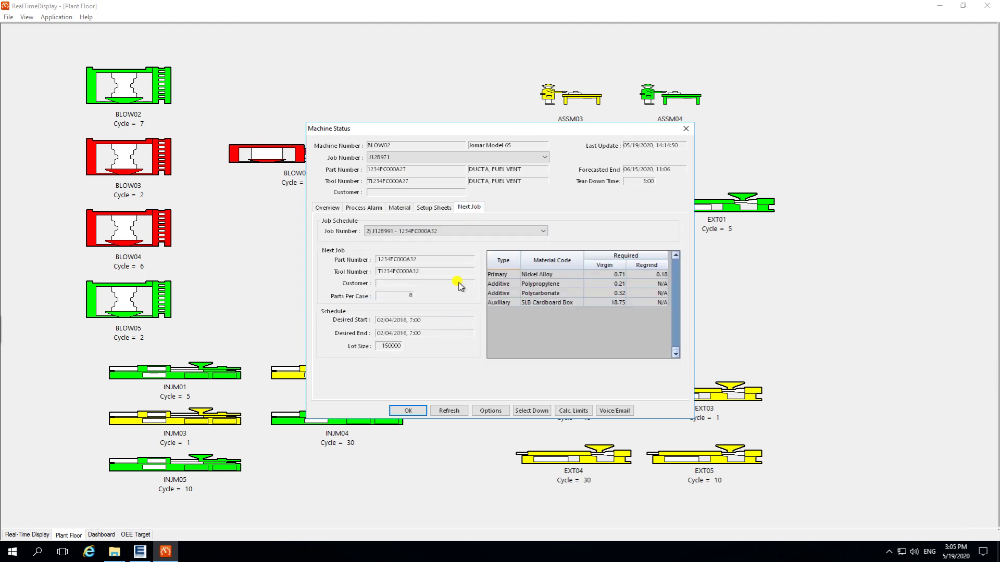
pyautogui.click(440, 232)
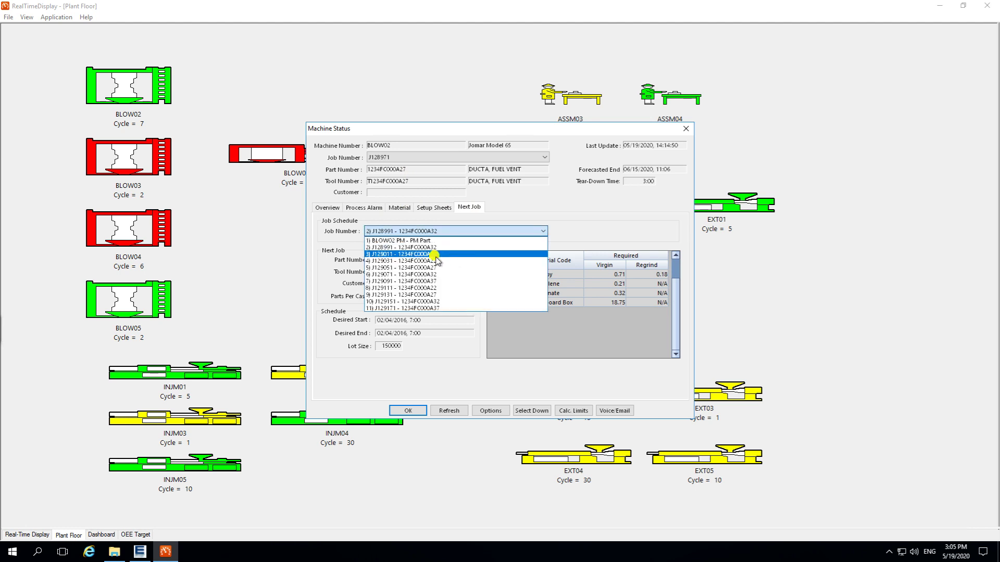
pyautogui.click(428, 255)
pyautogui.click(508, 232)
pyautogui.click(452, 302)
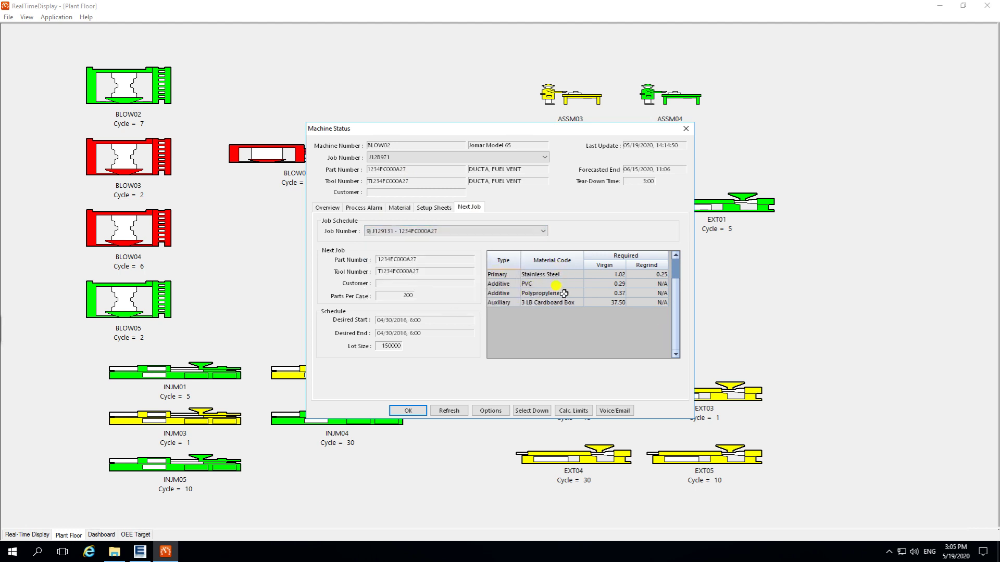
# Select next job J129071 and close BLOW02's Machine Status dialog.
pyautogui.click(469, 232)
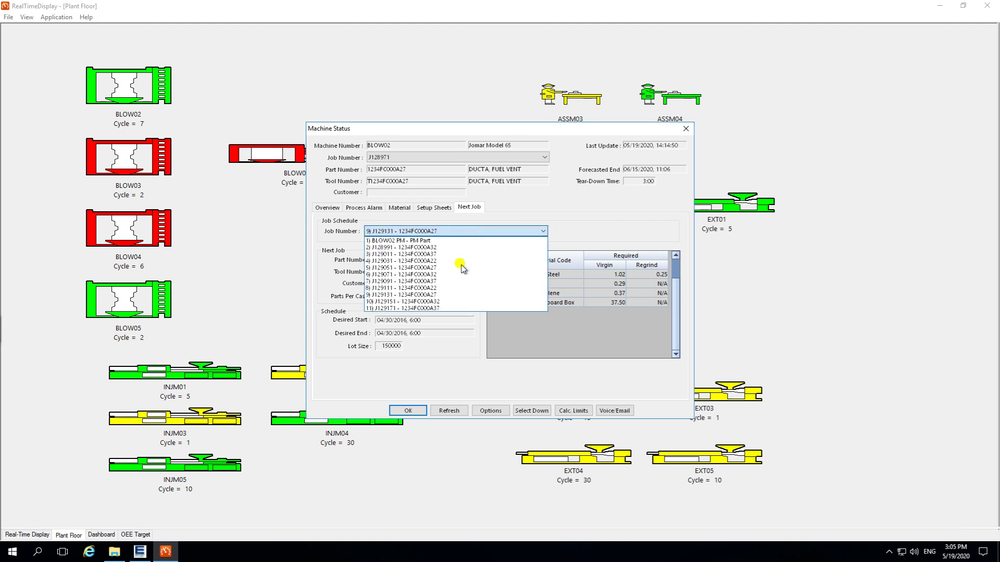
pyautogui.click(436, 275)
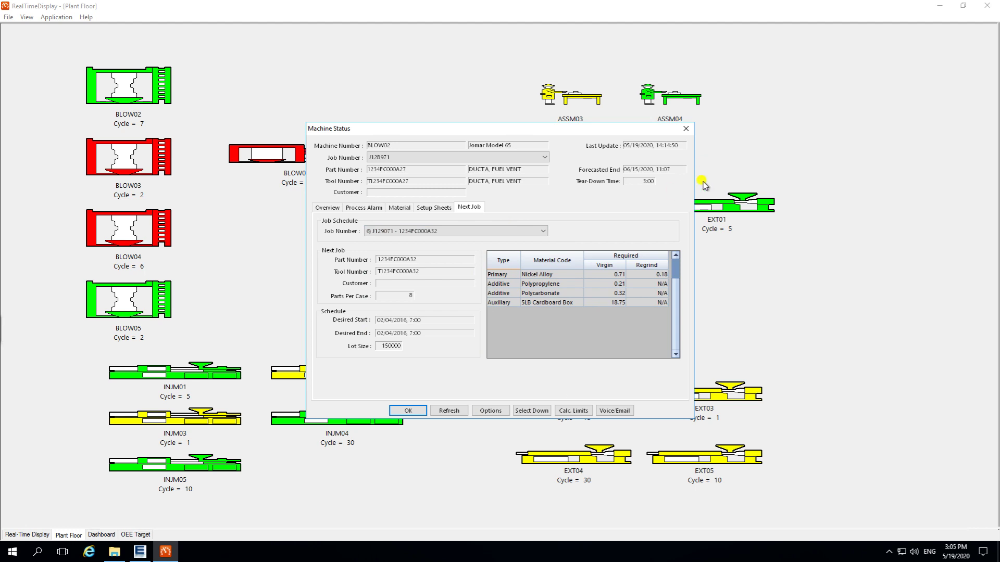
pyautogui.click(685, 130)
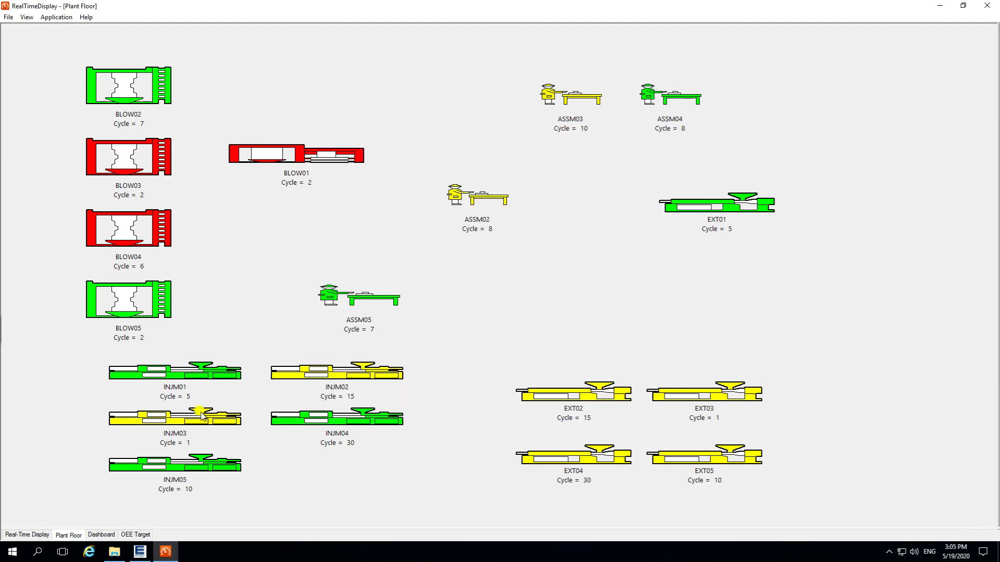
pyautogui.doubleClick(274, 371)
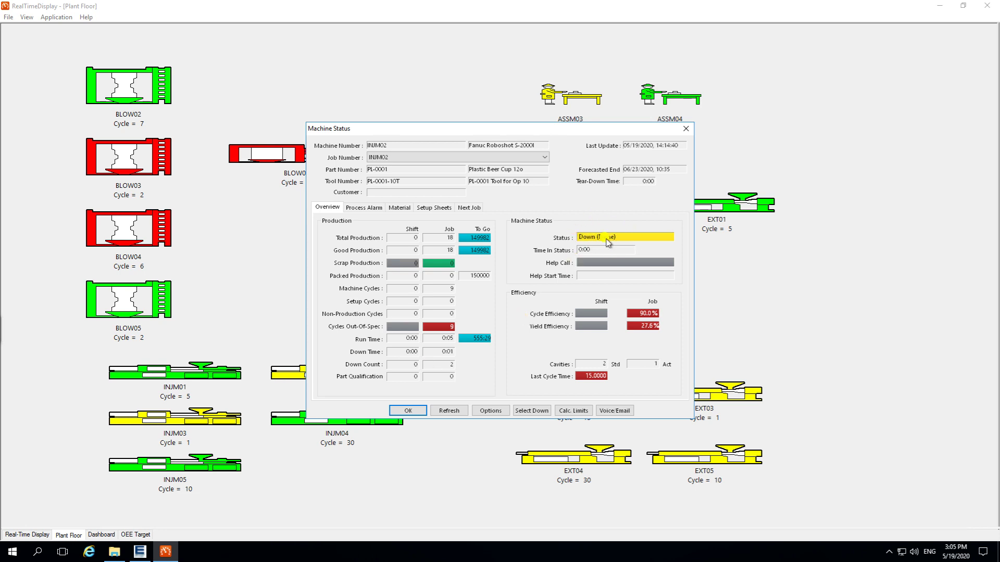
pyautogui.click(685, 129)
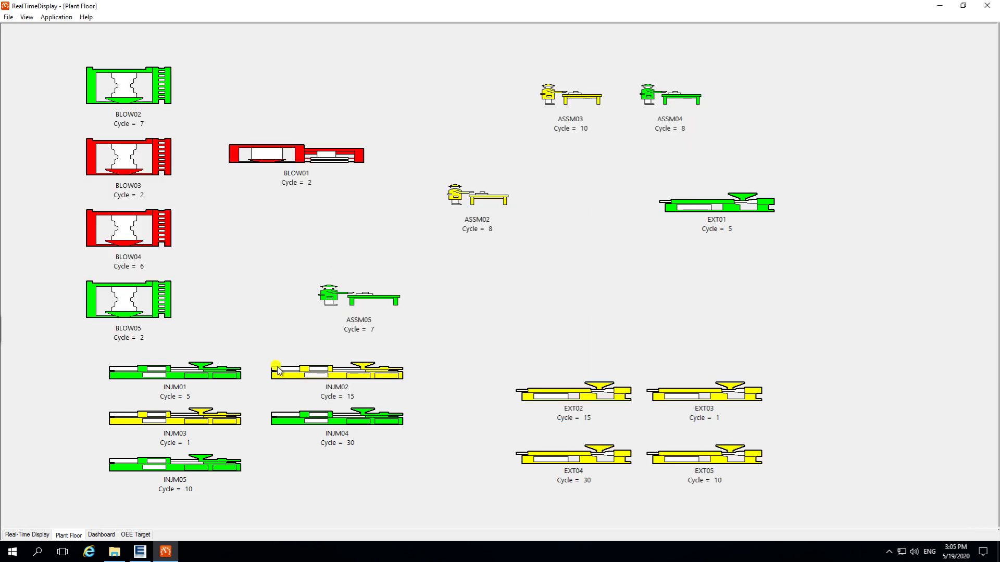
pyautogui.doubleClick(176, 462)
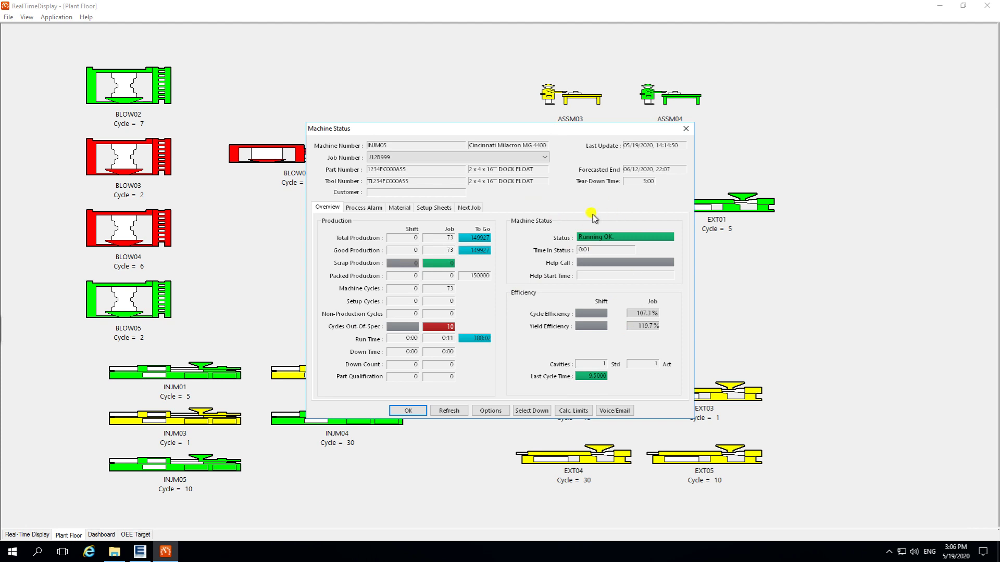
pyautogui.click(686, 128)
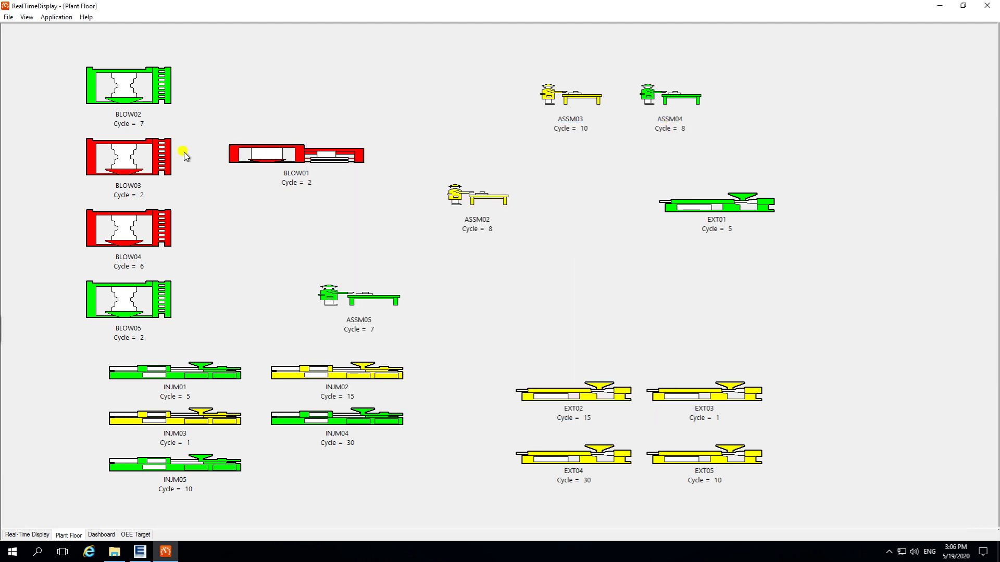
pyautogui.doubleClick(157, 153)
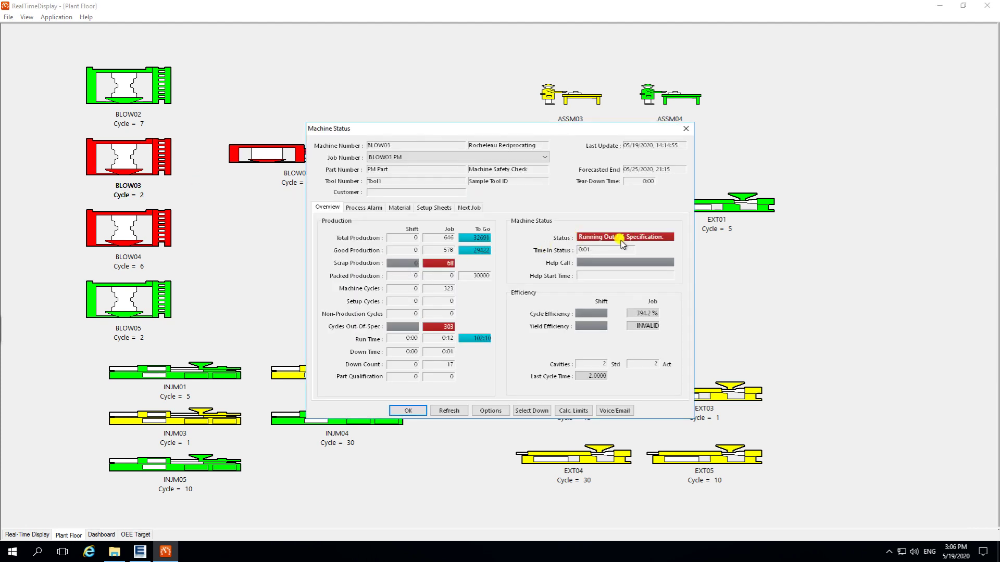
pyautogui.click(685, 130)
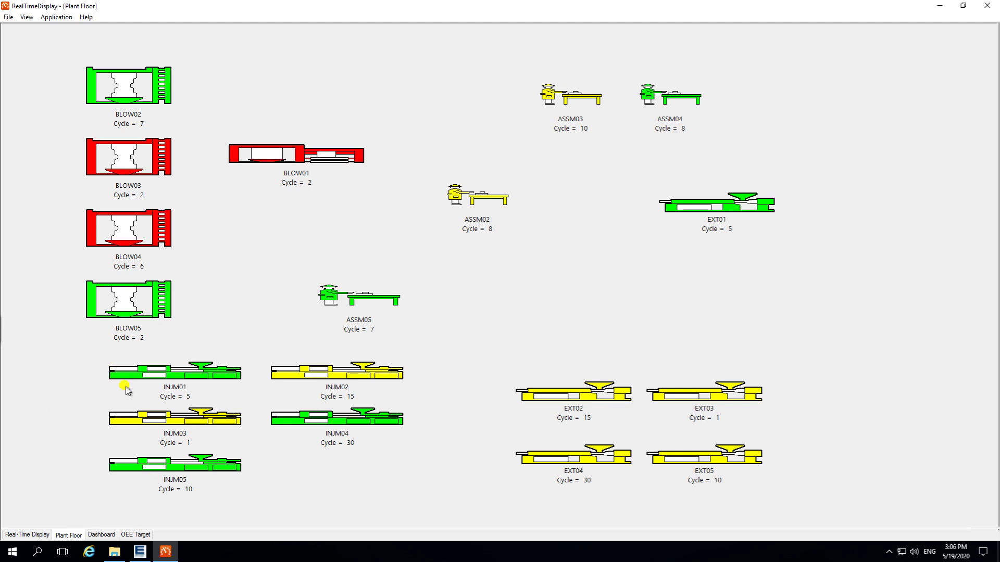
pyautogui.click(106, 537)
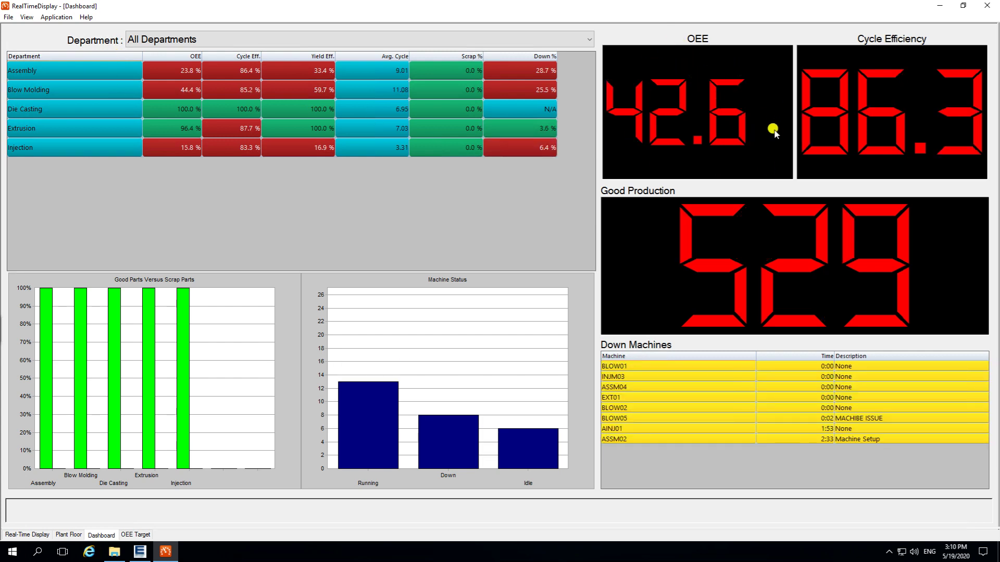
# Review the Dashboard's down machines, including BLOW05 with a machine issue and ASSM02 in setup.
pyautogui.click(768, 225)
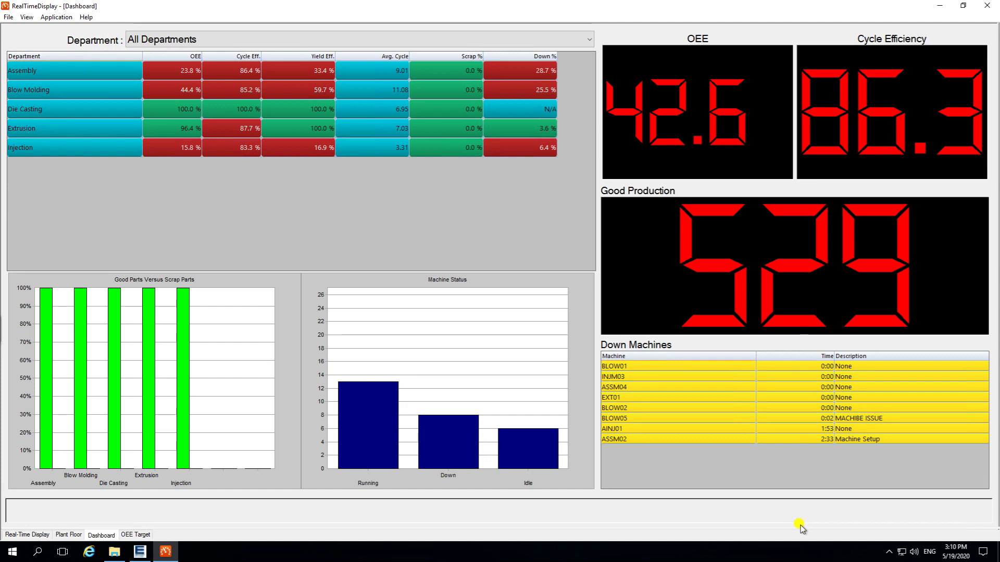
pyautogui.click(578, 40)
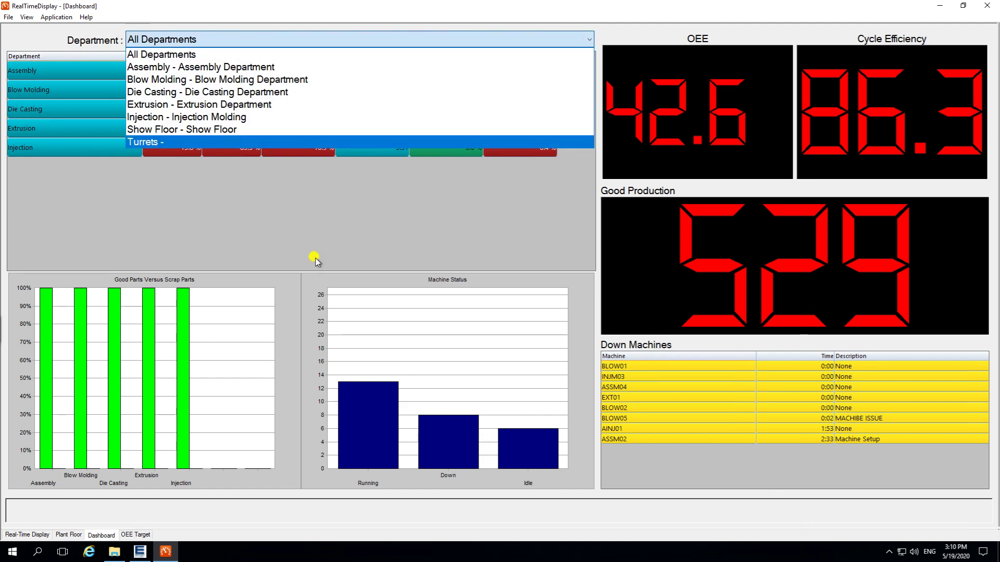
pyautogui.click(286, 117)
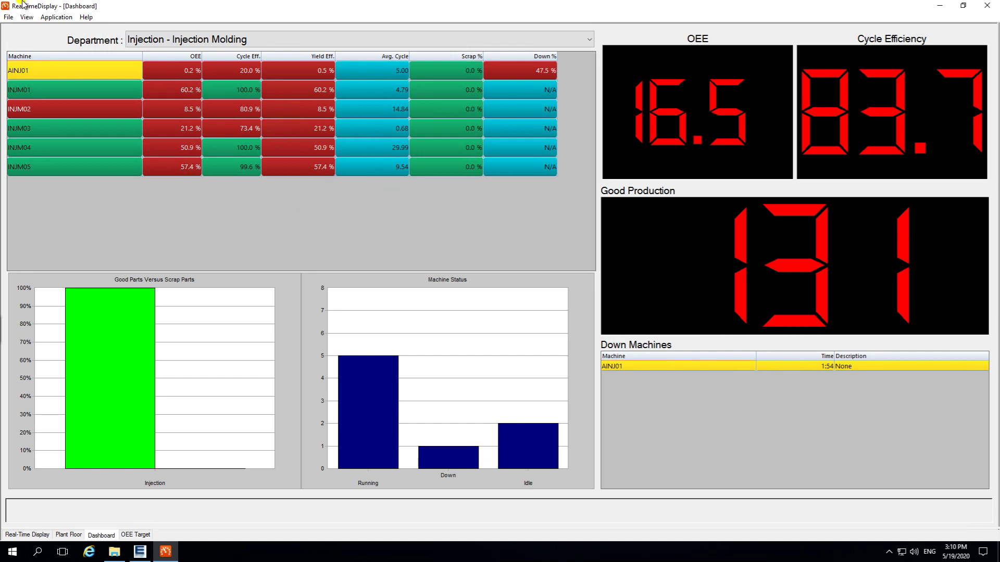
pyautogui.click(534, 41)
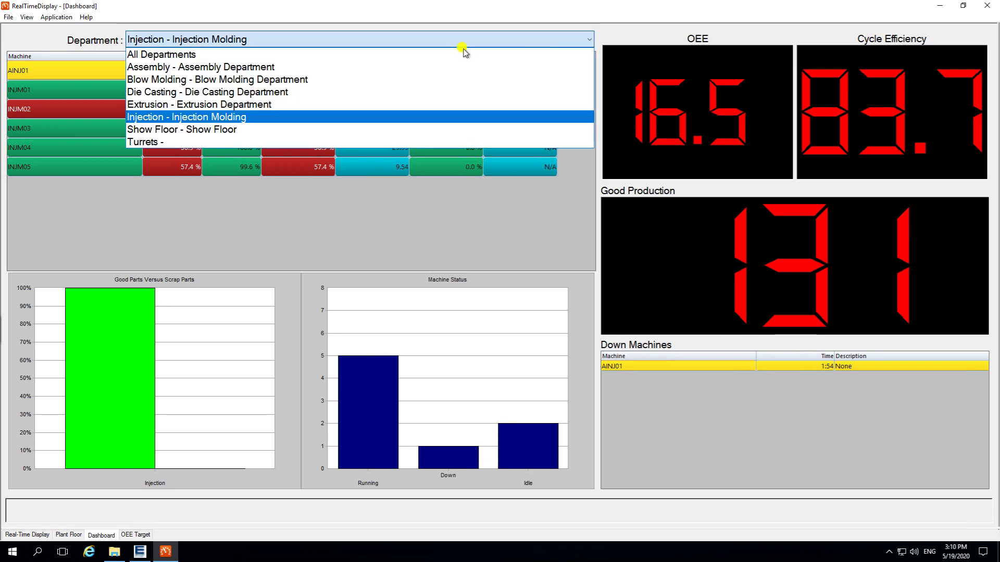
pyautogui.click(216, 68)
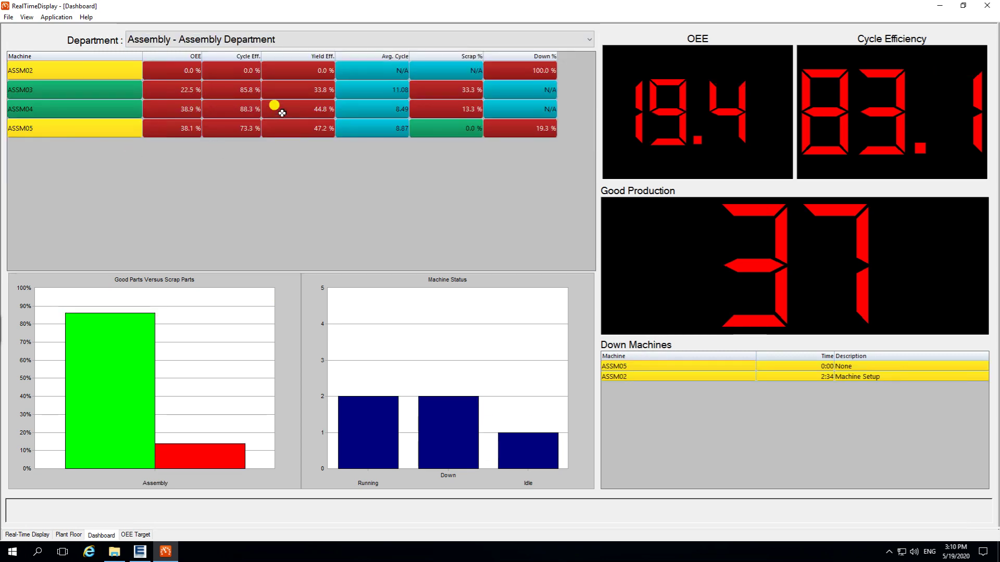
pyautogui.click(578, 40)
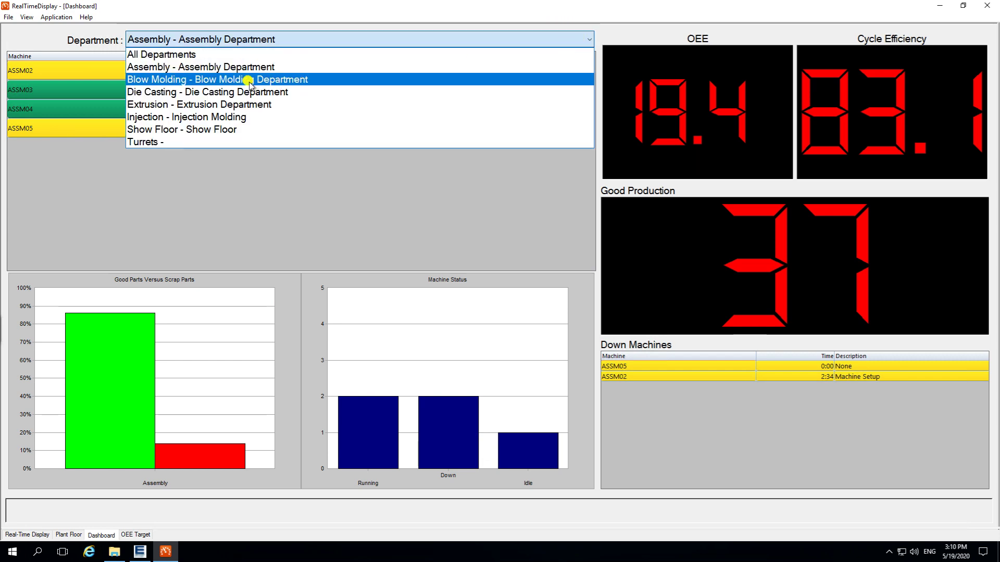
pyautogui.click(206, 55)
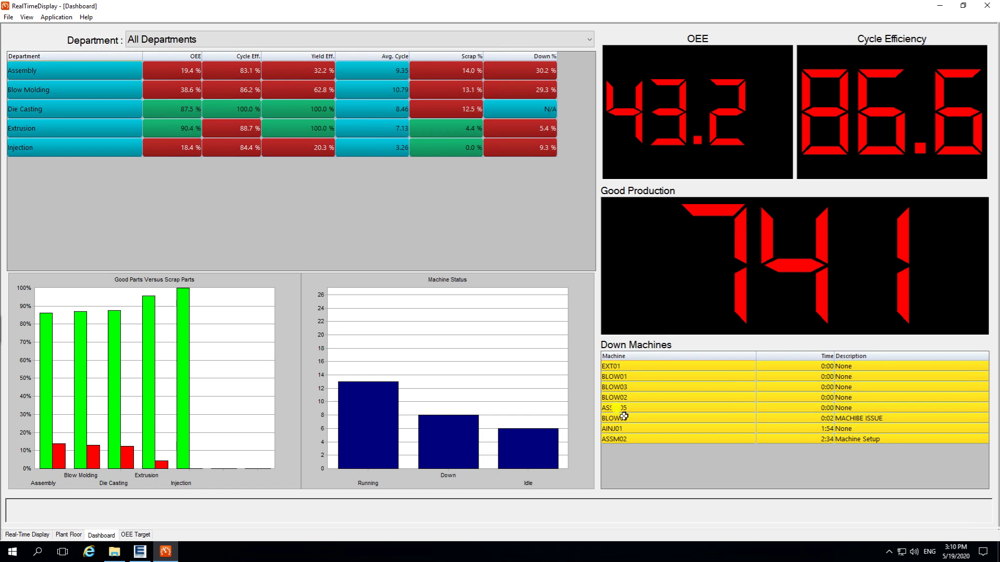
pyautogui.click(69, 535)
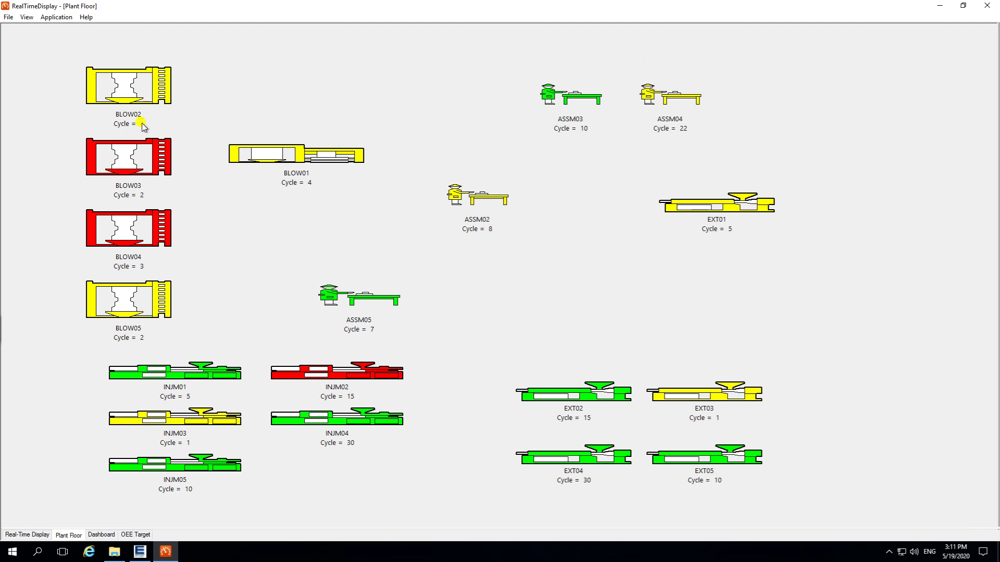
pyautogui.click(103, 535)
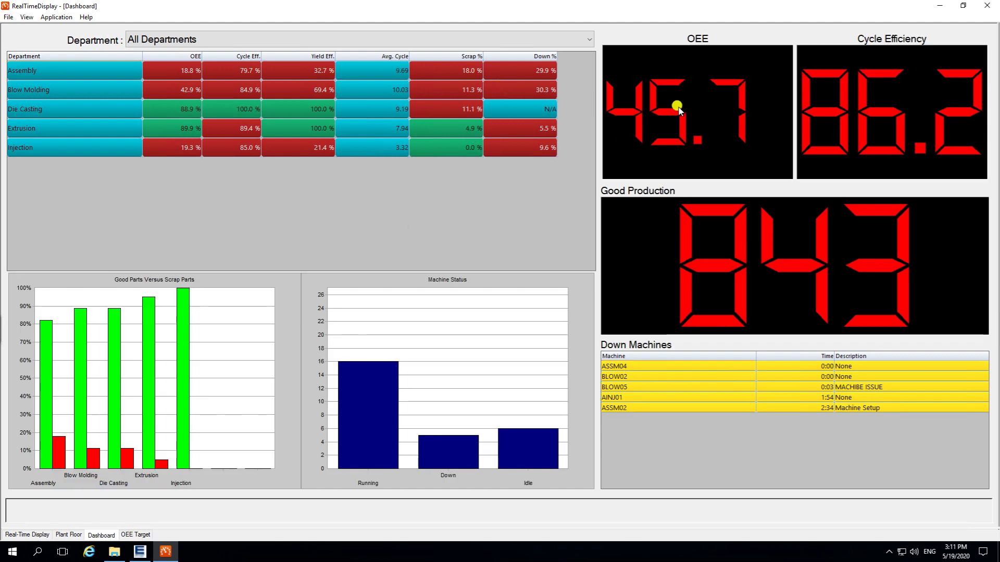